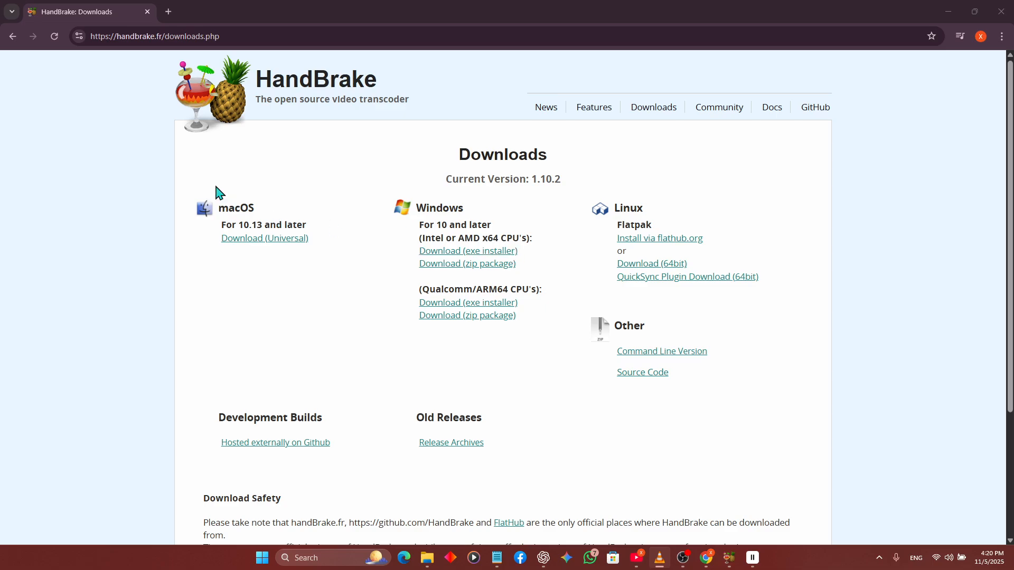
# Switch to HandBrake and open the video 2759477-uhd_3840_2160_30fps from the Downloads folder as the source
pyautogui.moveTo(116, 36); pyautogui.dragTo(163, 39)
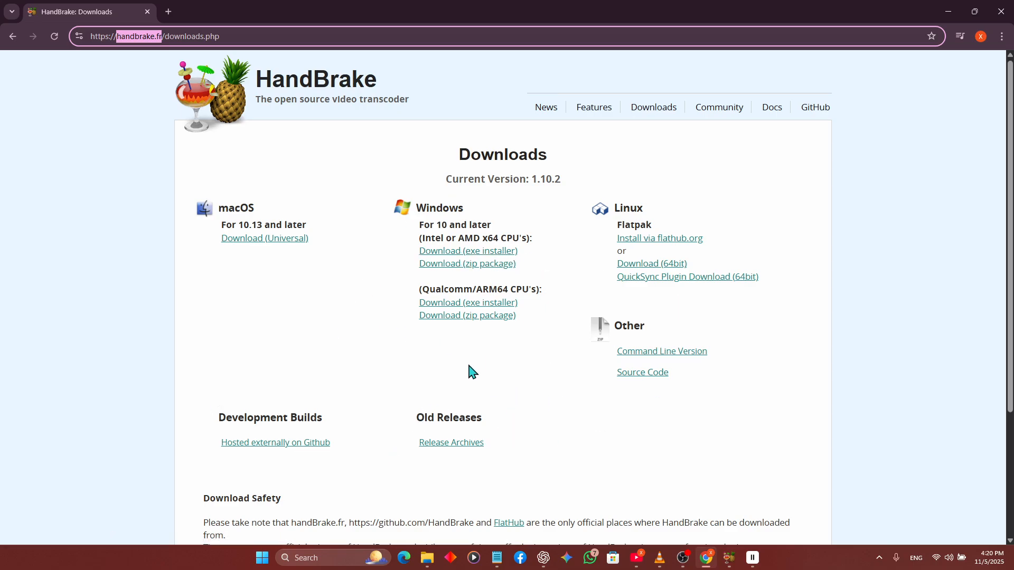
pyautogui.click(729, 558)
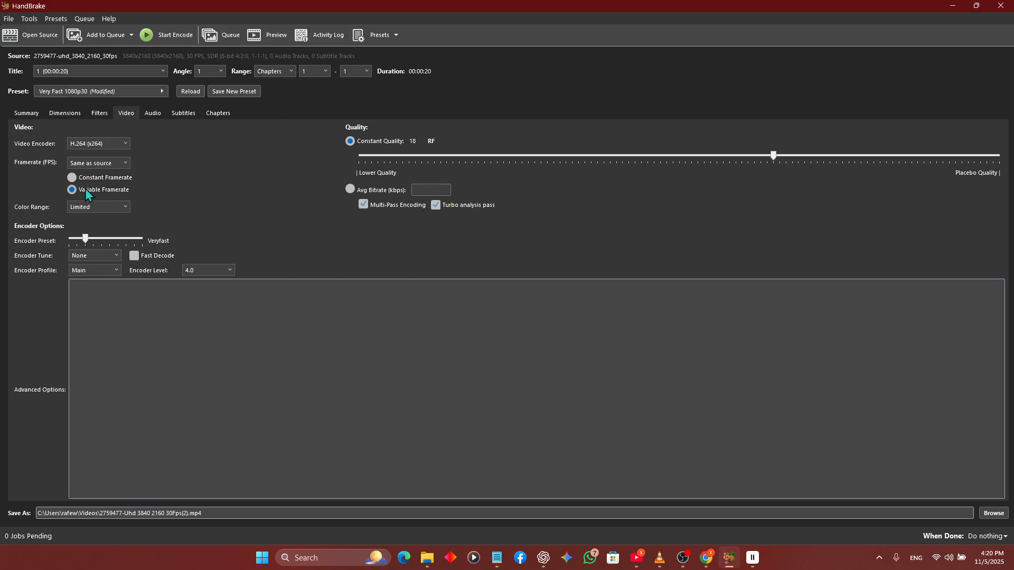
pyautogui.click(32, 34)
pyautogui.click(54, 111)
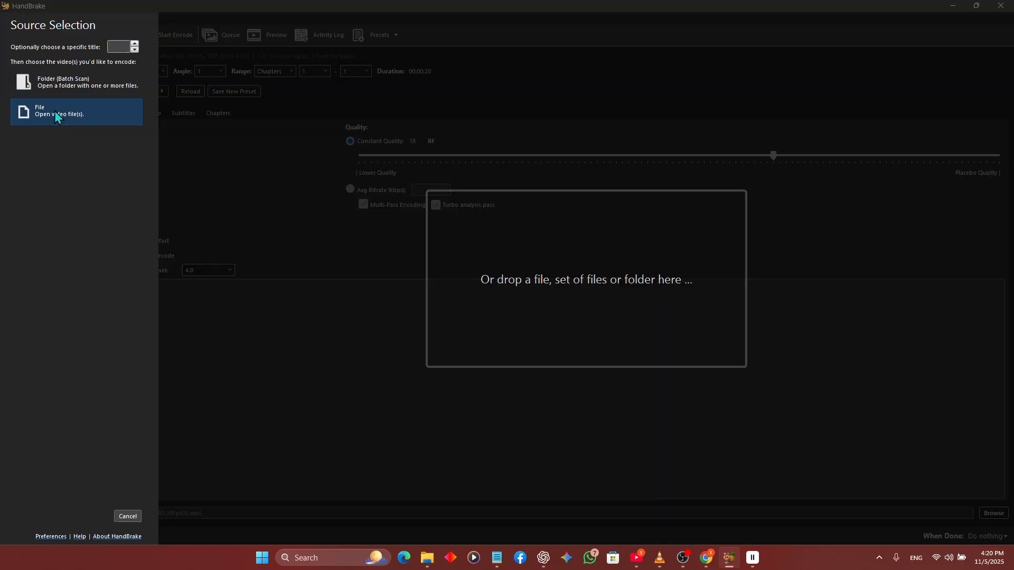
pyautogui.moveTo(153, 118); pyautogui.dragTo(563, 269)
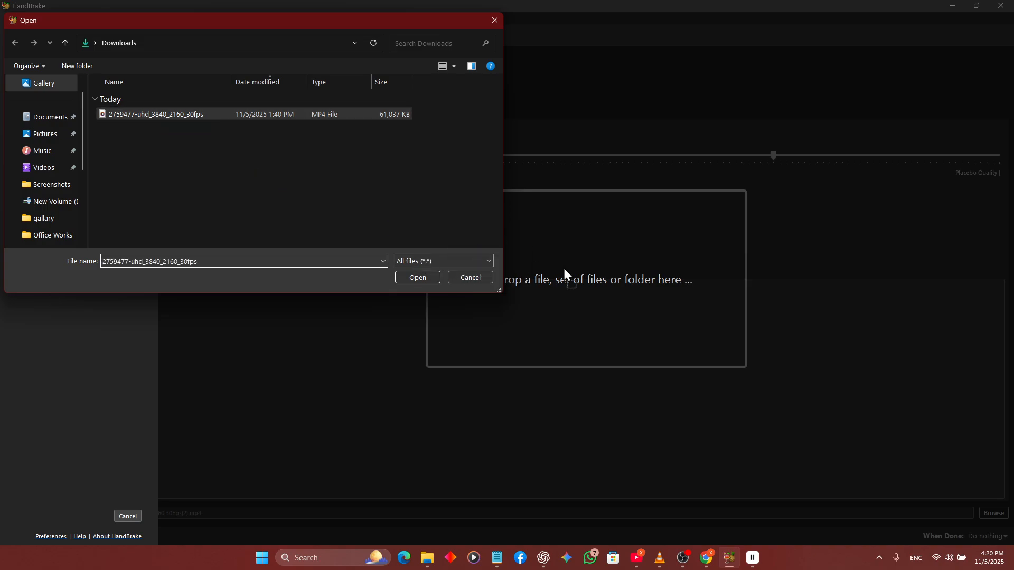
pyautogui.click(459, 278)
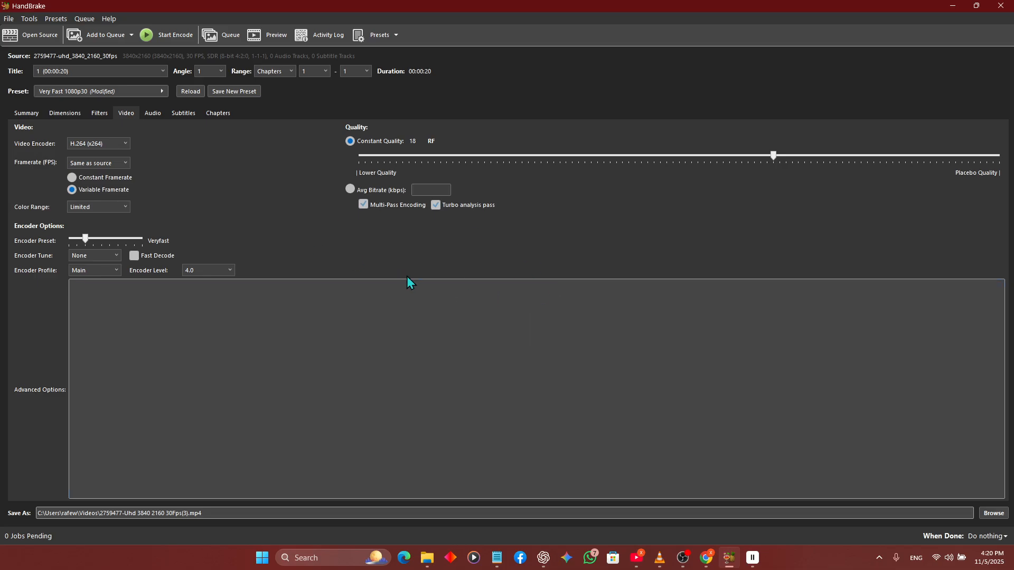
# Look through the available encoding presets and apply the Very Fast 1080p30 preset
pyautogui.click(28, 113)
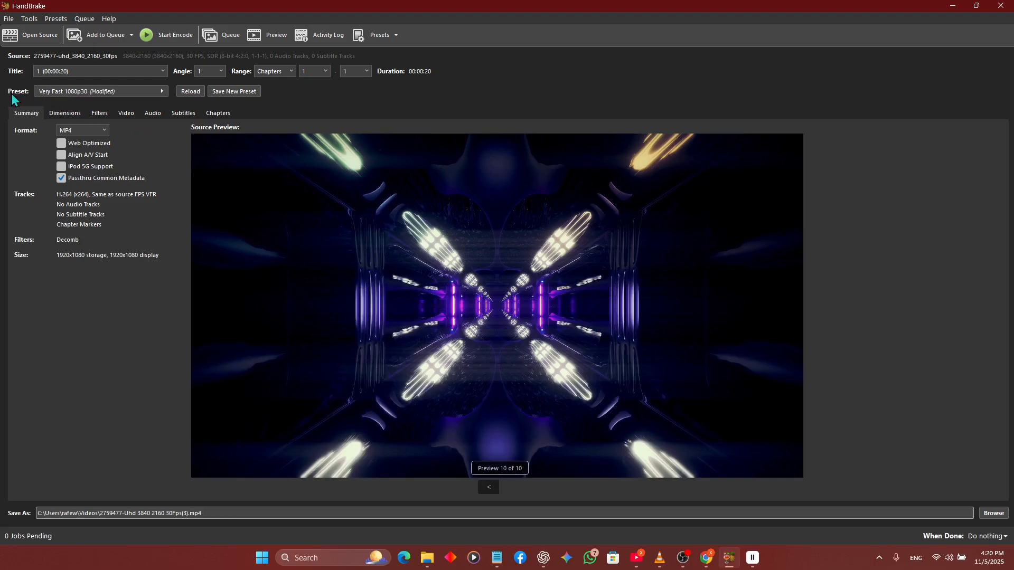
pyautogui.click(65, 93)
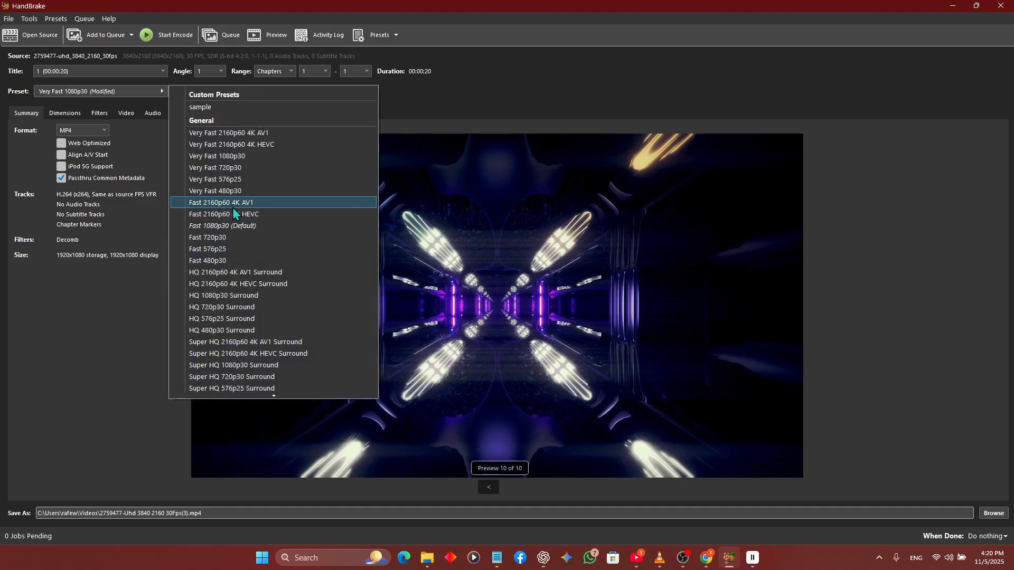
pyautogui.scroll(-7, 293, 217)
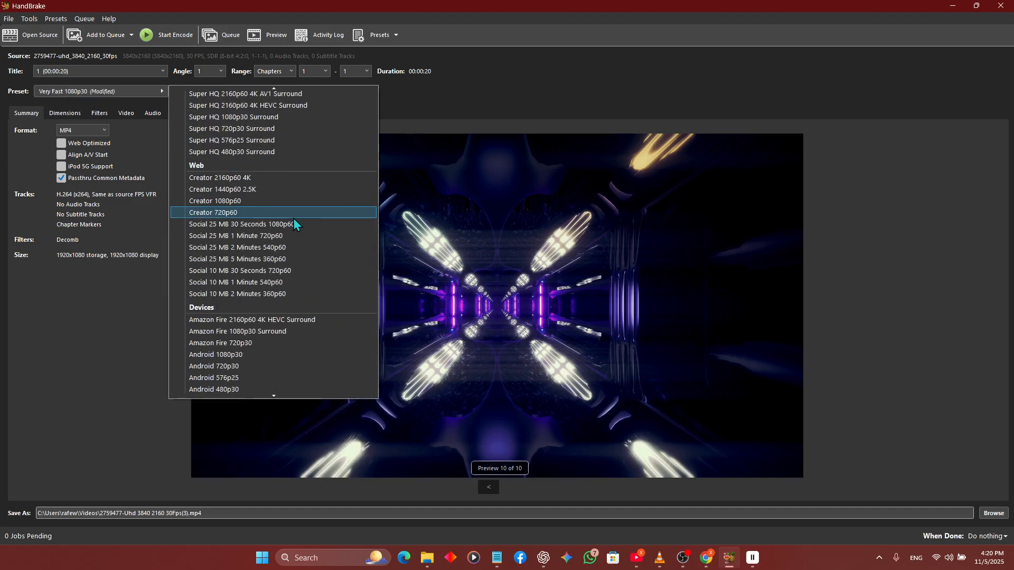
pyautogui.scroll(-4, 266, 288)
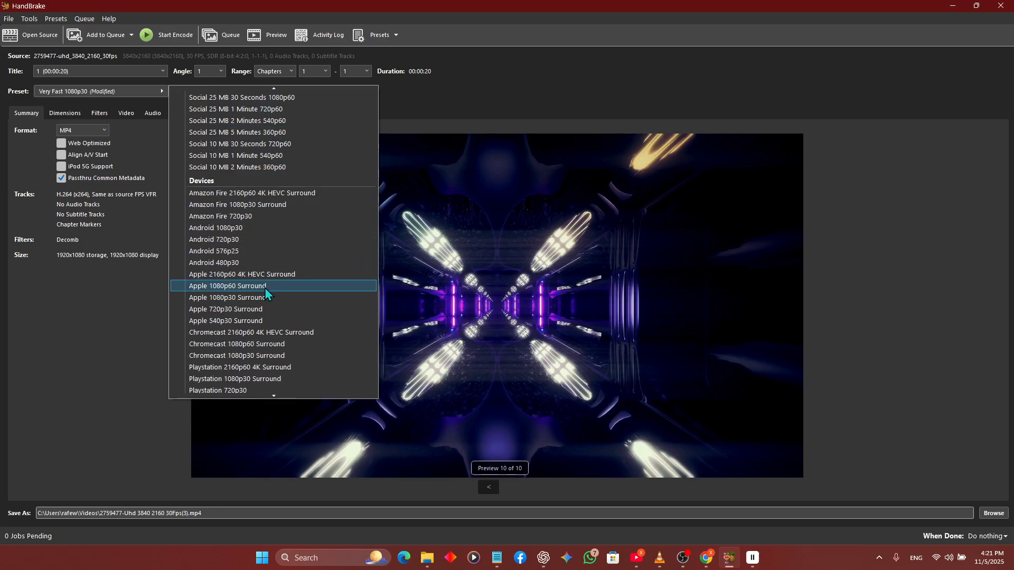
pyautogui.scroll(-7, 264, 289)
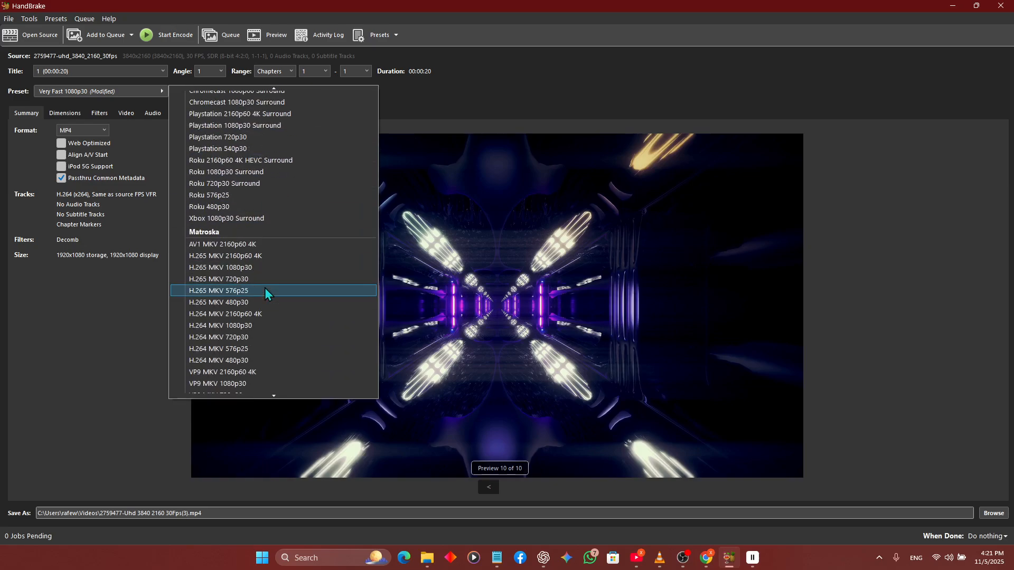
pyautogui.scroll(-3, 264, 289)
pyautogui.scroll(13, 265, 289)
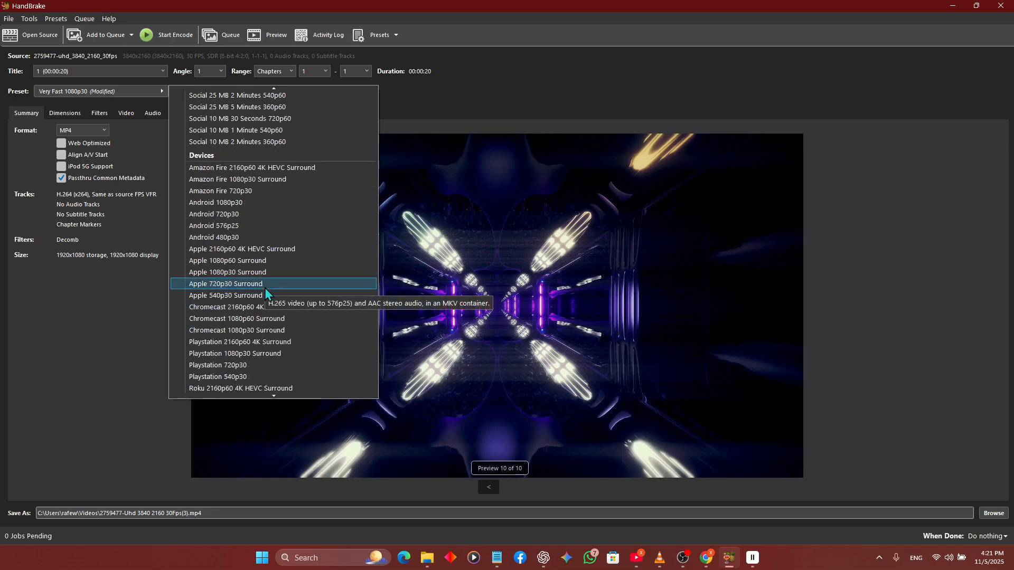
pyautogui.scroll(7, 266, 292)
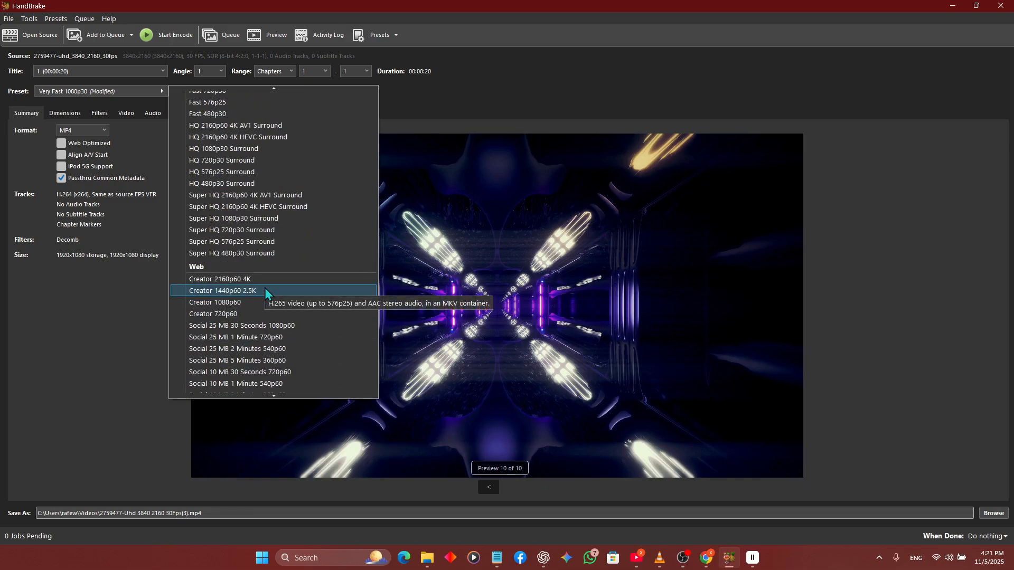
pyautogui.scroll(2, 266, 291)
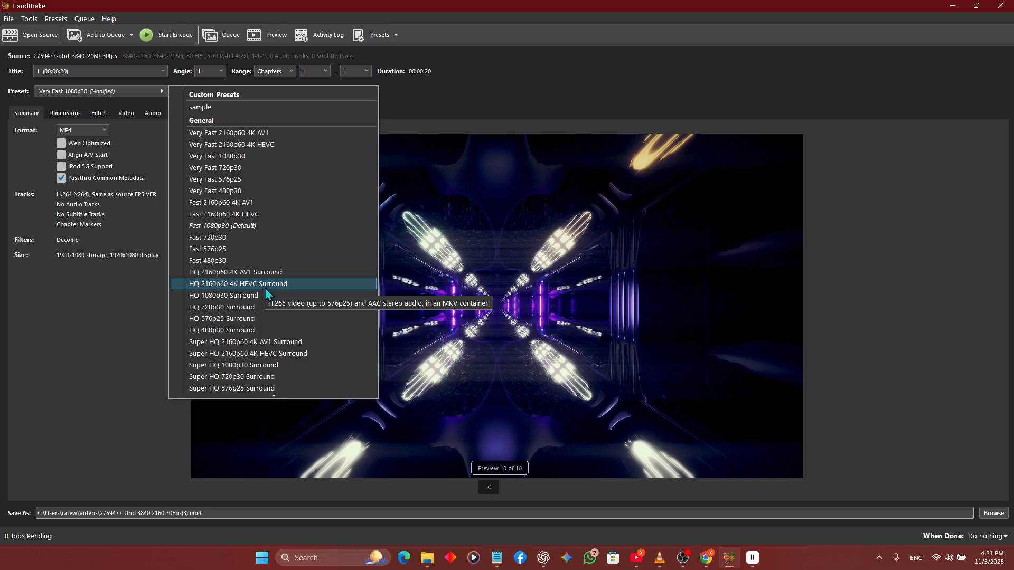
pyautogui.click(259, 157)
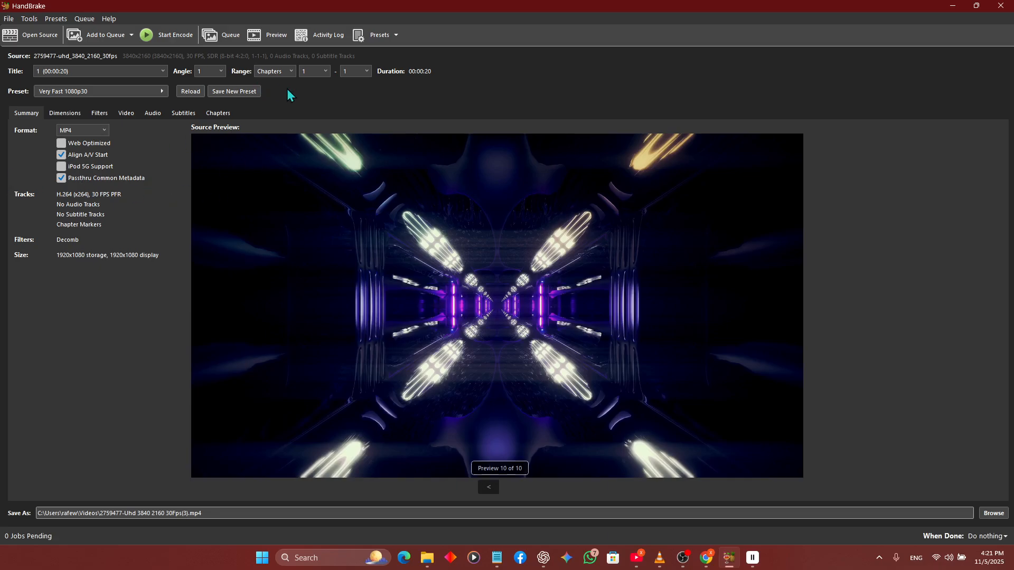
# Choose H.264 (x264) as the video encoder
pyautogui.click(126, 114)
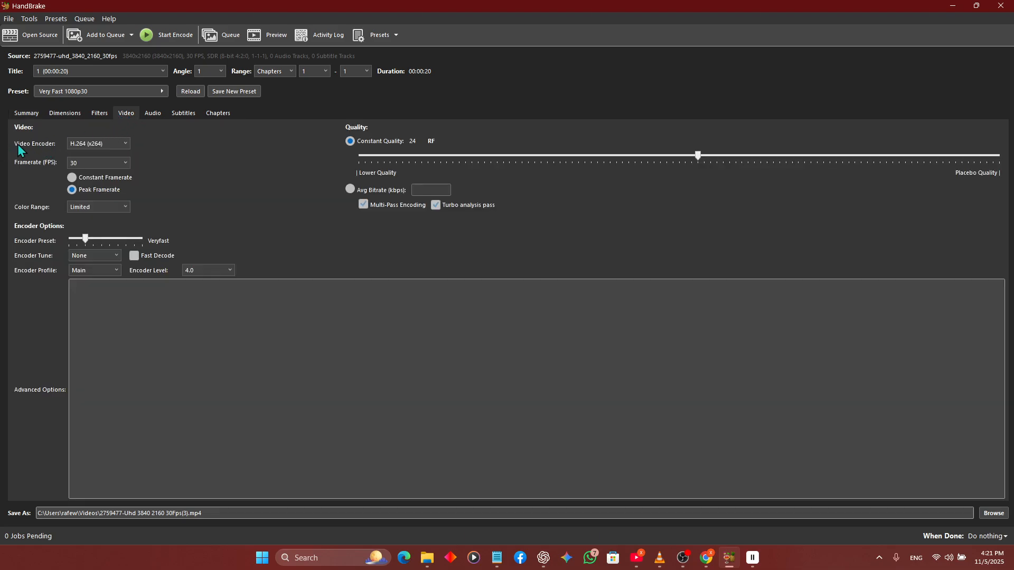
pyautogui.click(90, 144)
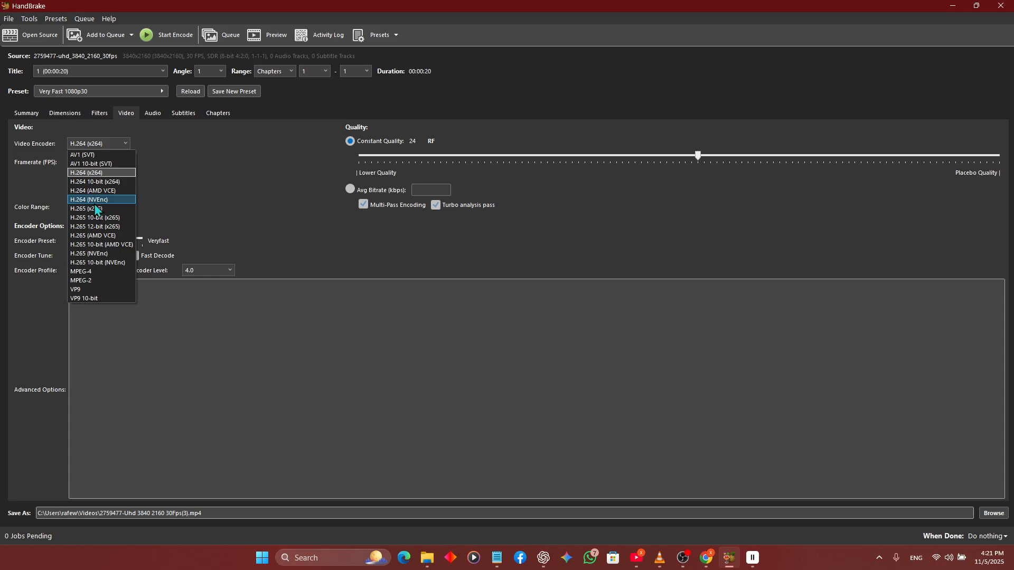
pyautogui.click(94, 172)
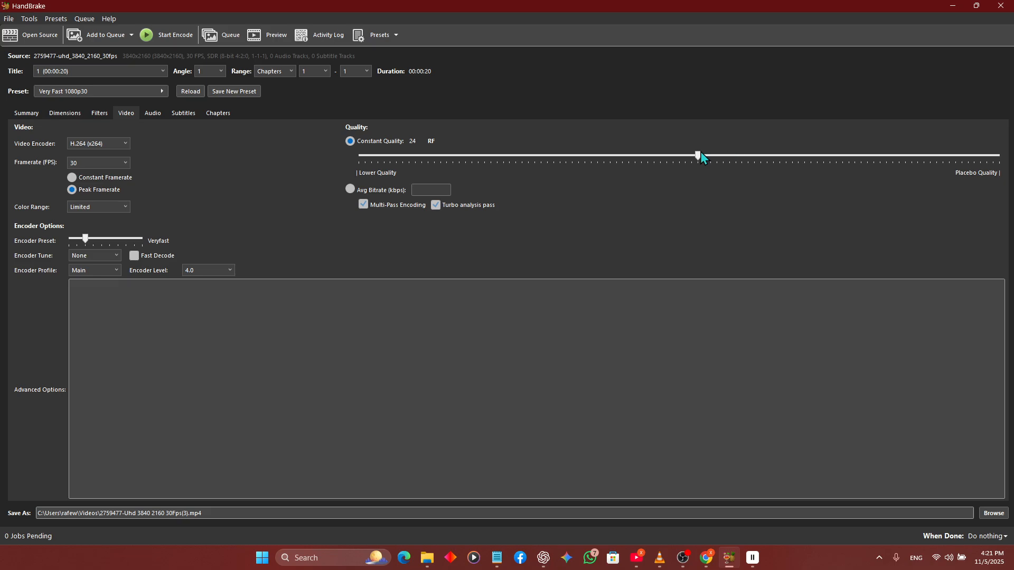
# Set the constant quality to RF 21 and the framerate to 30 FPS
pyautogui.moveTo(695, 158); pyautogui.dragTo(773, 165)
pyautogui.moveTo(763, 155); pyautogui.dragTo(795, 158)
pyautogui.moveTo(797, 157); pyautogui.dragTo(737, 158)
pyautogui.click(90, 164)
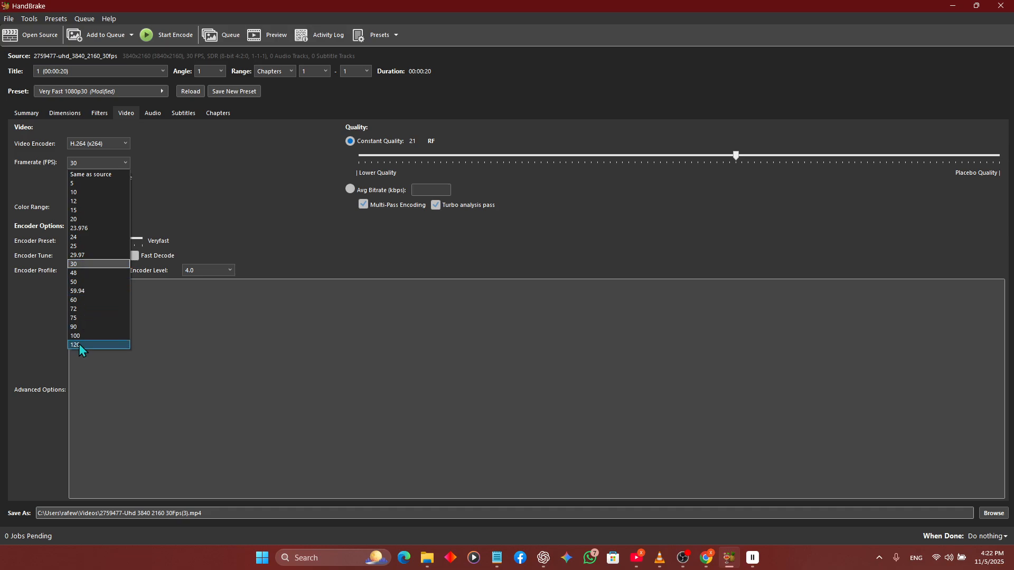
pyautogui.click(84, 266)
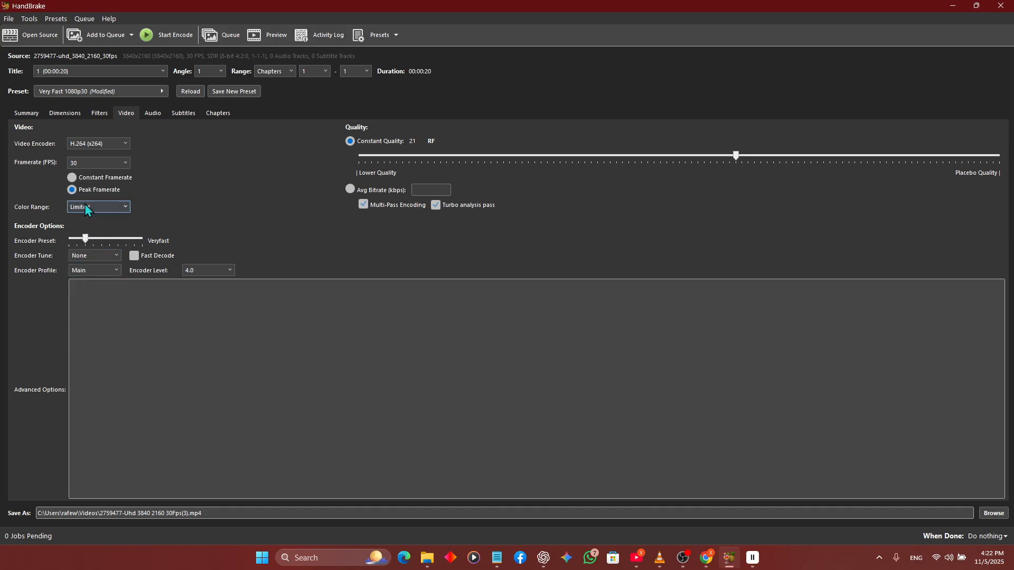
pyautogui.click(13, 115)
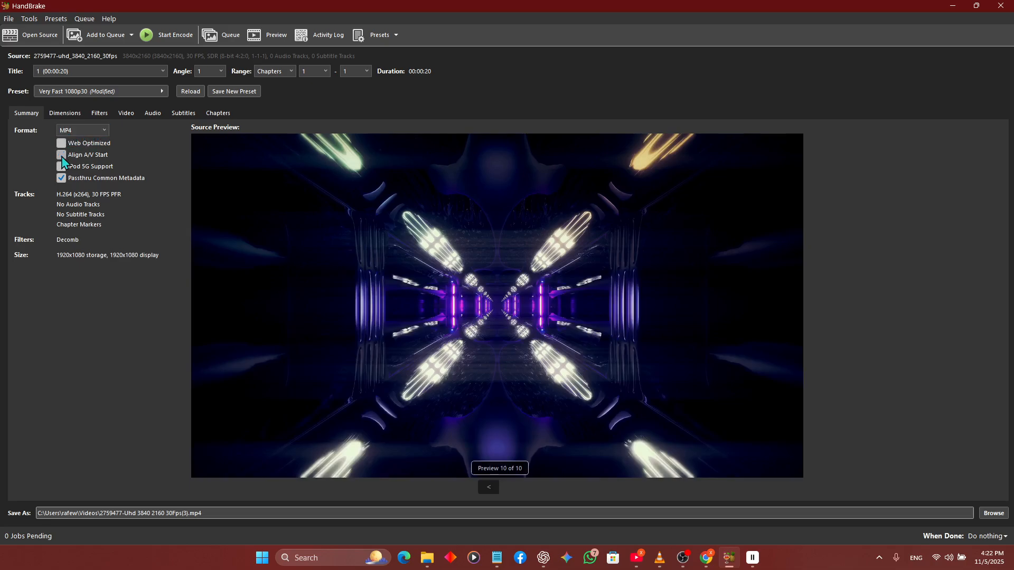
pyautogui.click(74, 130)
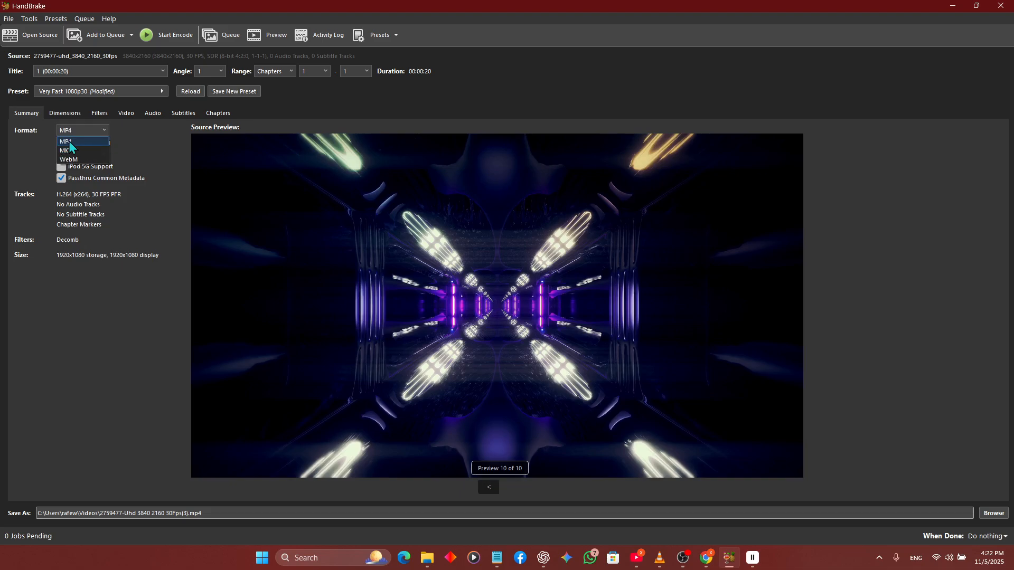
pyautogui.click(69, 142)
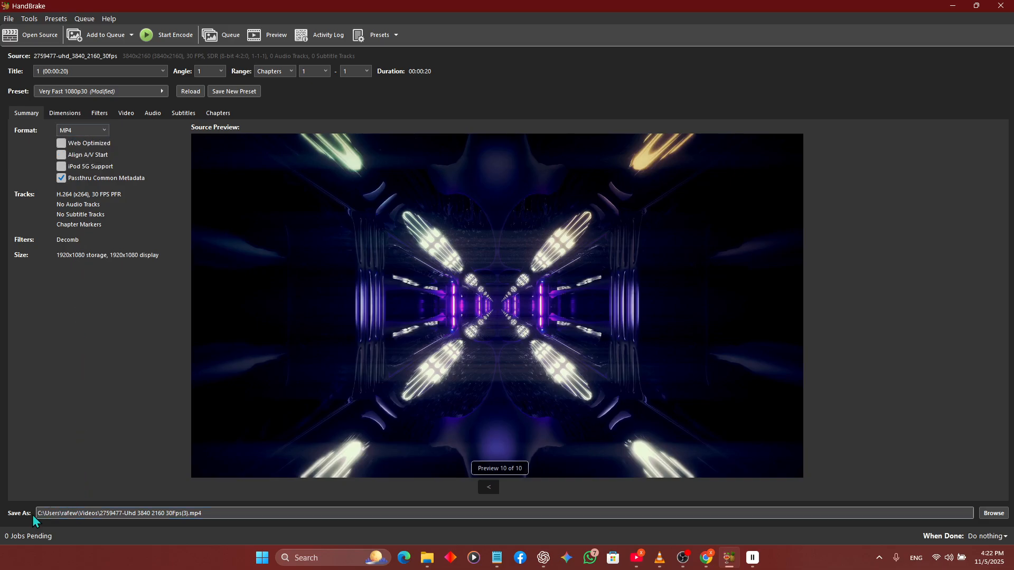
pyautogui.click(993, 513)
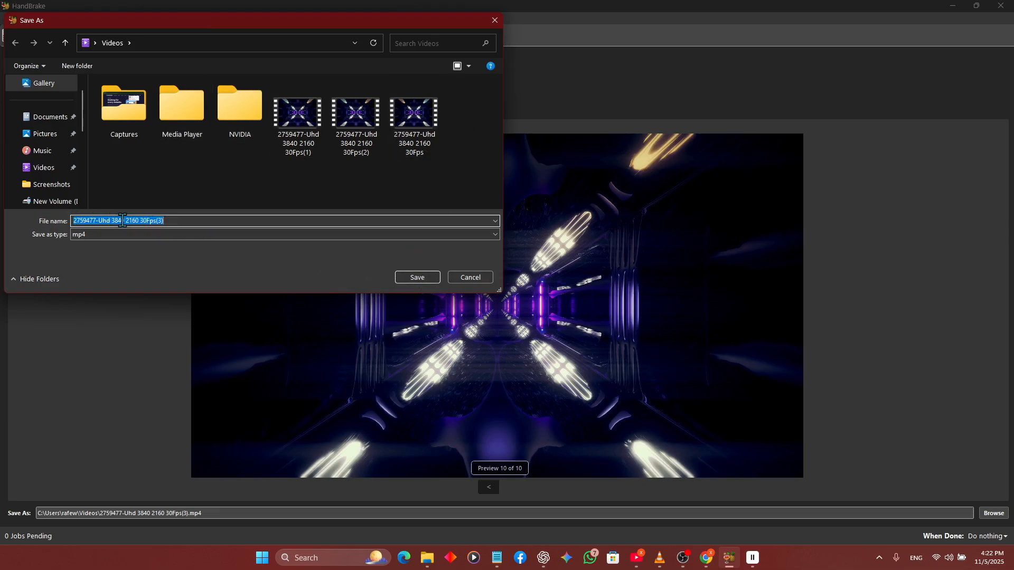
pyautogui.click(415, 276)
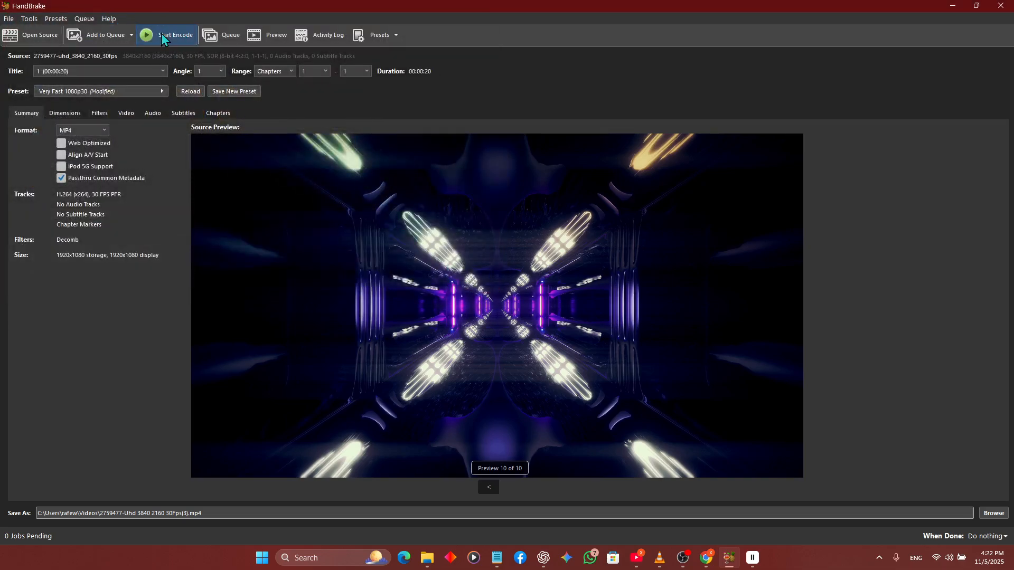
# Start encoding the video and stop the running encode
pyautogui.click(161, 33)
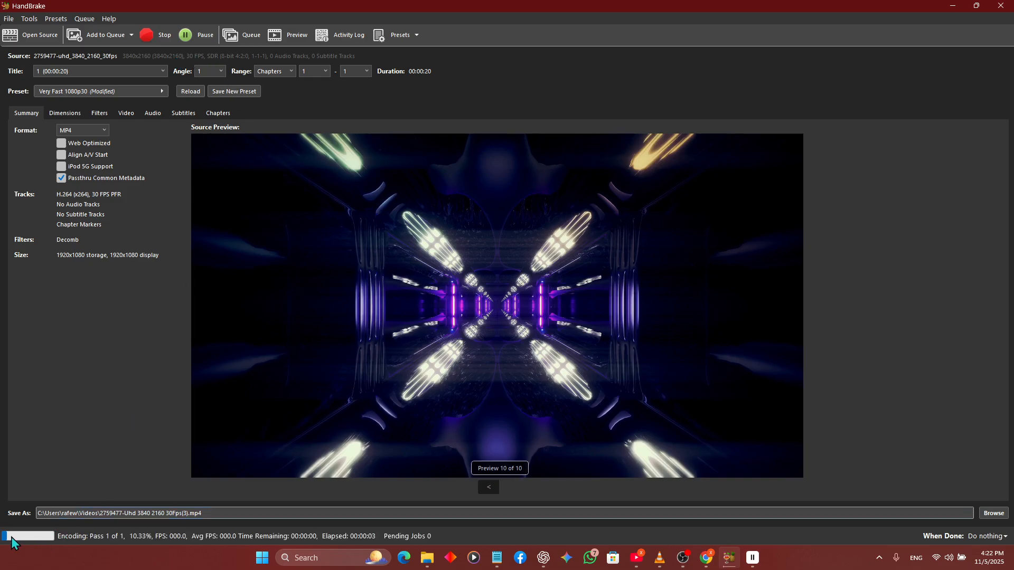
pyautogui.click(152, 37)
pyautogui.click(514, 302)
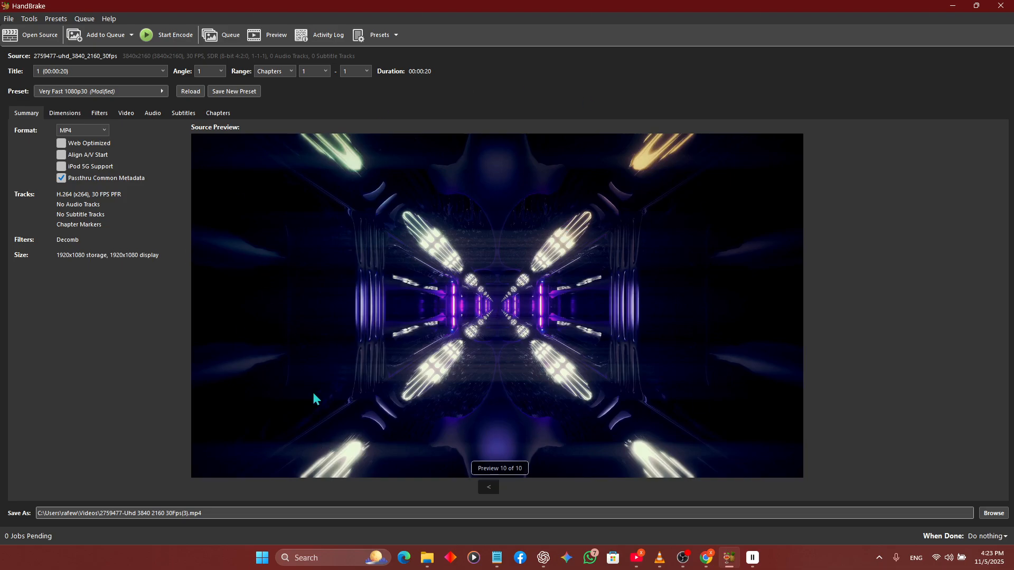
# Step back through the source preview frames to the first one
pyautogui.click(486, 494)
pyautogui.click(486, 494)
pyautogui.click(486, 494)
pyautogui.click(487, 494)
pyautogui.click(487, 492)
pyautogui.click(486, 493)
pyautogui.click(486, 492)
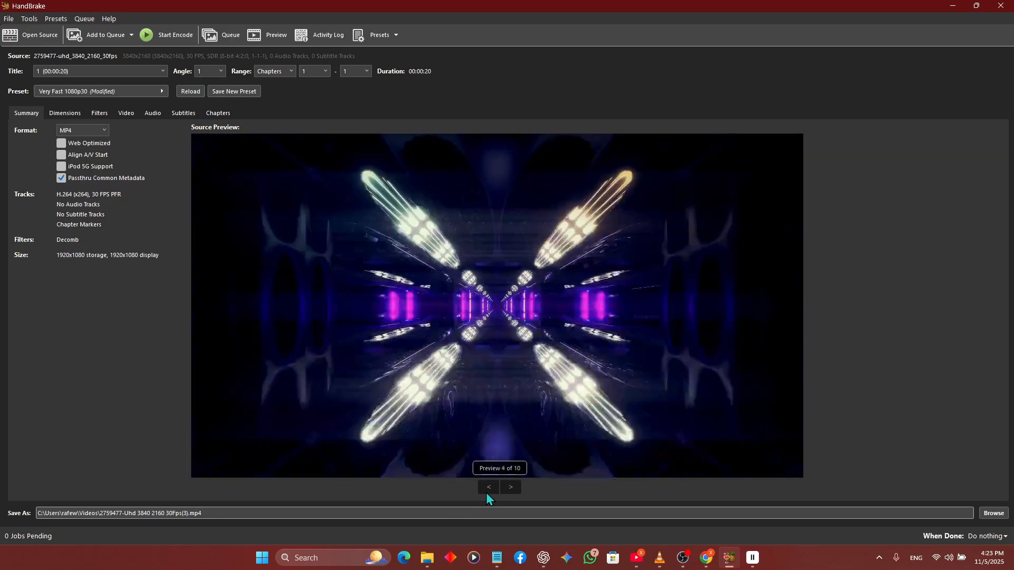
pyautogui.click(486, 493)
pyautogui.click(486, 492)
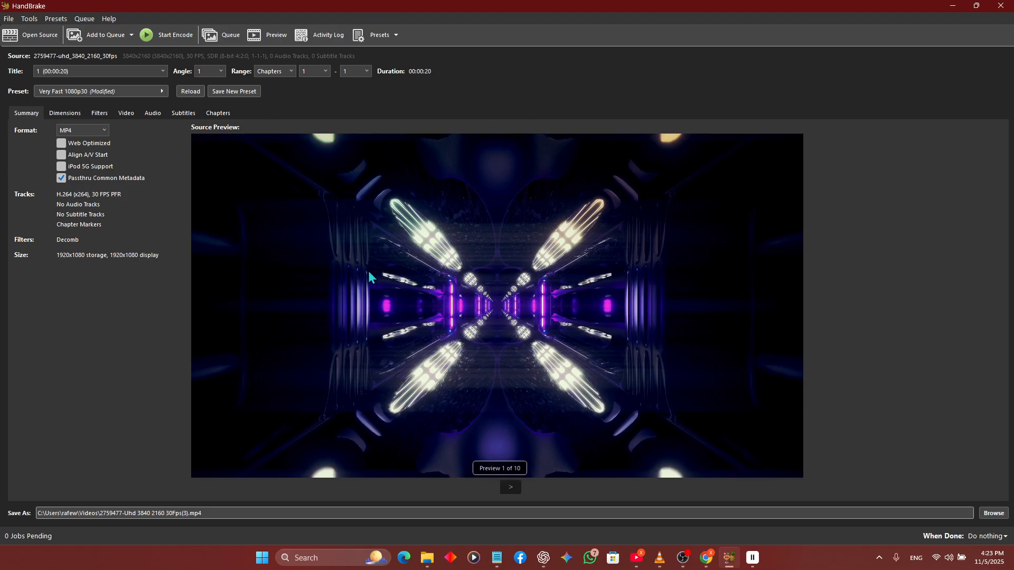
# Review the video, subtitle, audio, filter and dimension settings and return to the summary
pyautogui.click(130, 112)
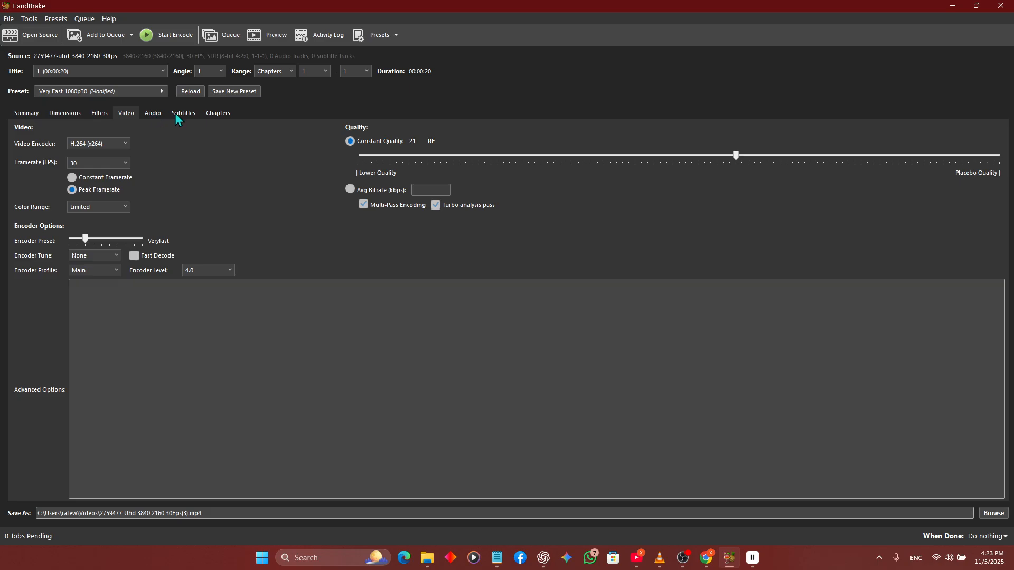
pyautogui.click(177, 113)
pyautogui.click(144, 114)
pyautogui.click(122, 112)
pyautogui.click(97, 113)
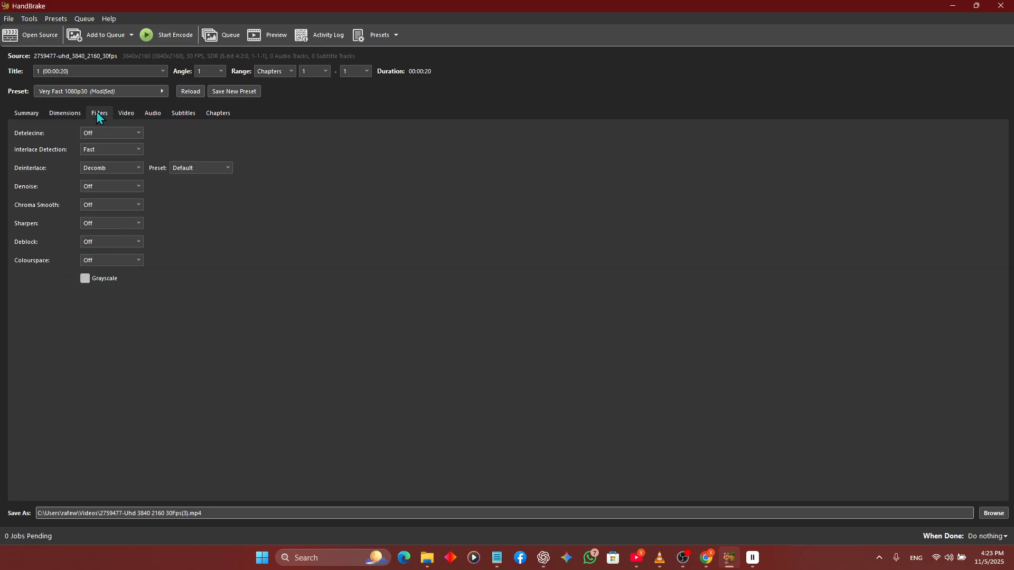
pyautogui.click(77, 113)
pyautogui.click(32, 115)
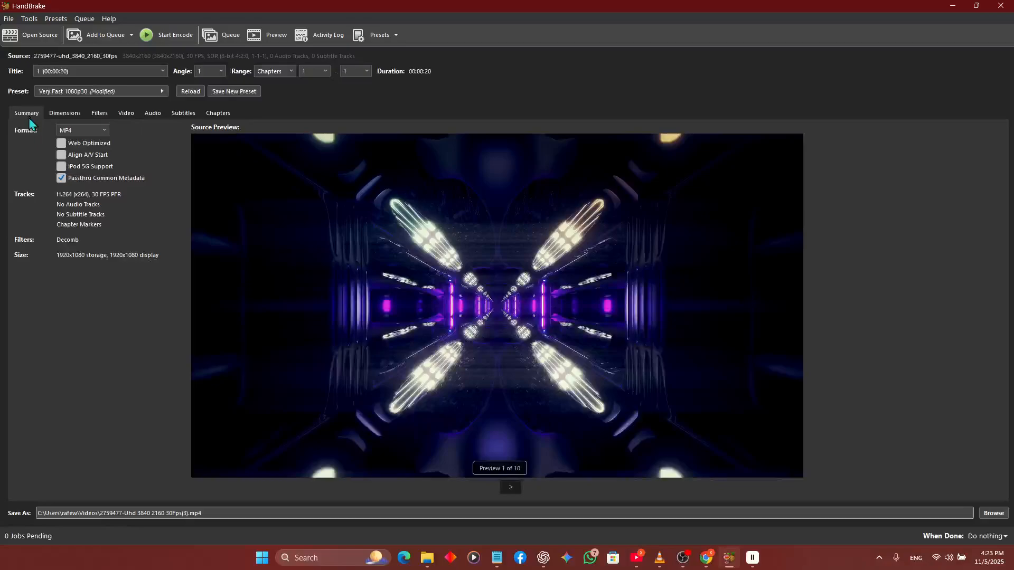